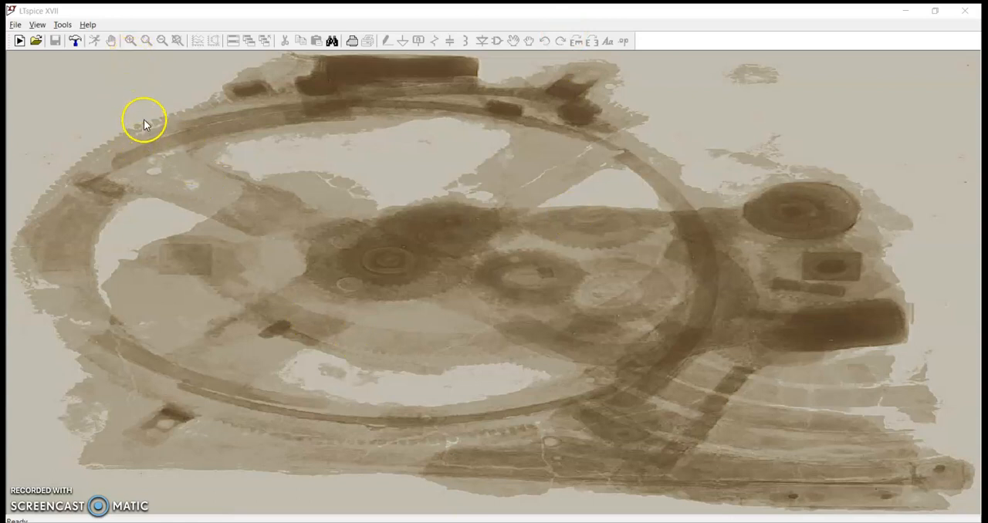
# Open the FIRST ORDER HPF schematic from the ISD LTspice SIMULATION folder.
pyautogui.click(15, 24)
pyautogui.click(28, 67)
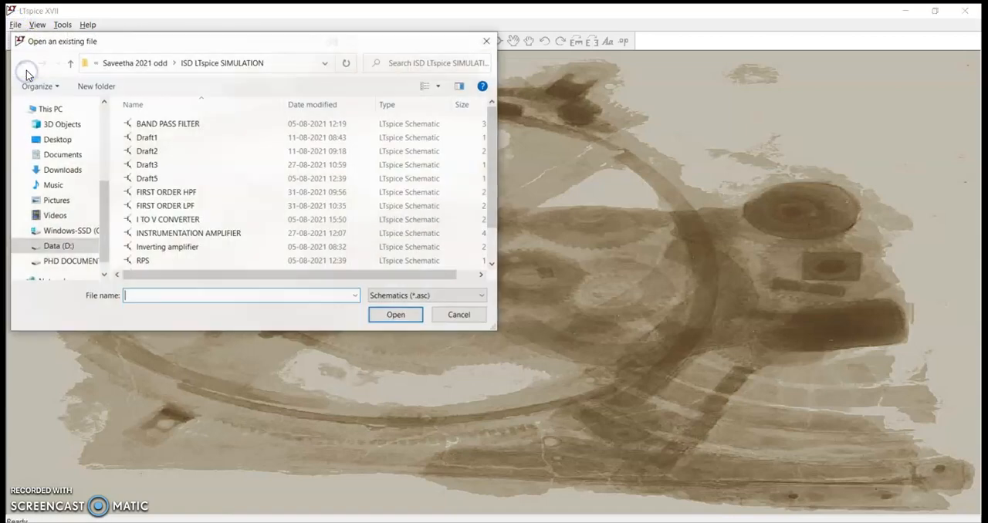
pyautogui.click(207, 193)
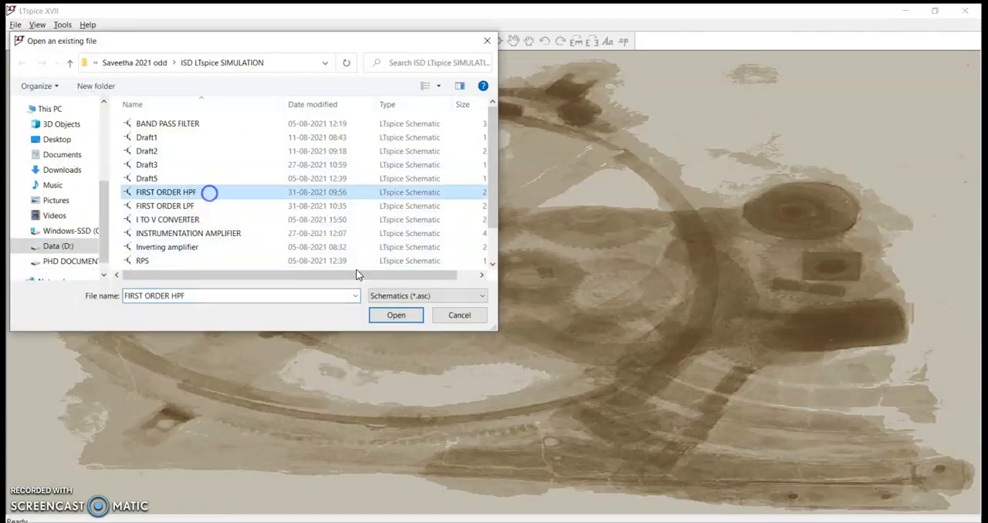
pyautogui.click(396, 315)
pyautogui.scroll(-2, 459, 349)
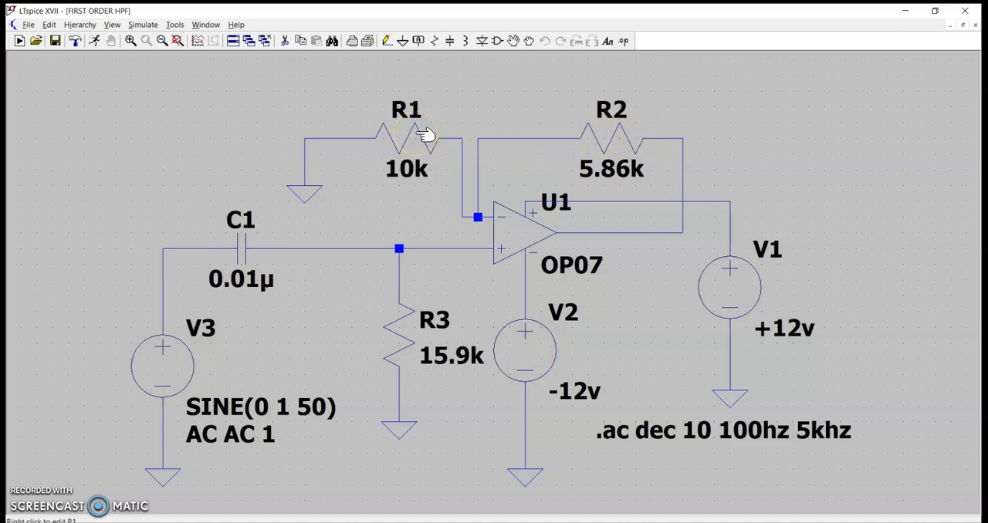
# Compare the circuit's component values with the FIRST ORDER BUTTERWORTH HPF design calculations in the Word document isd_manual_final_2017.
pyautogui.click(554, 522)
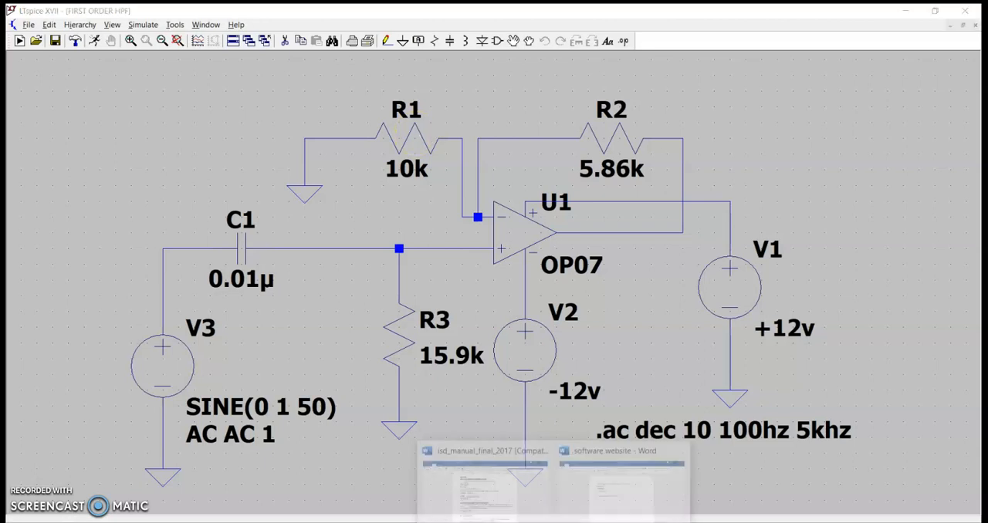
pyautogui.click(518, 500)
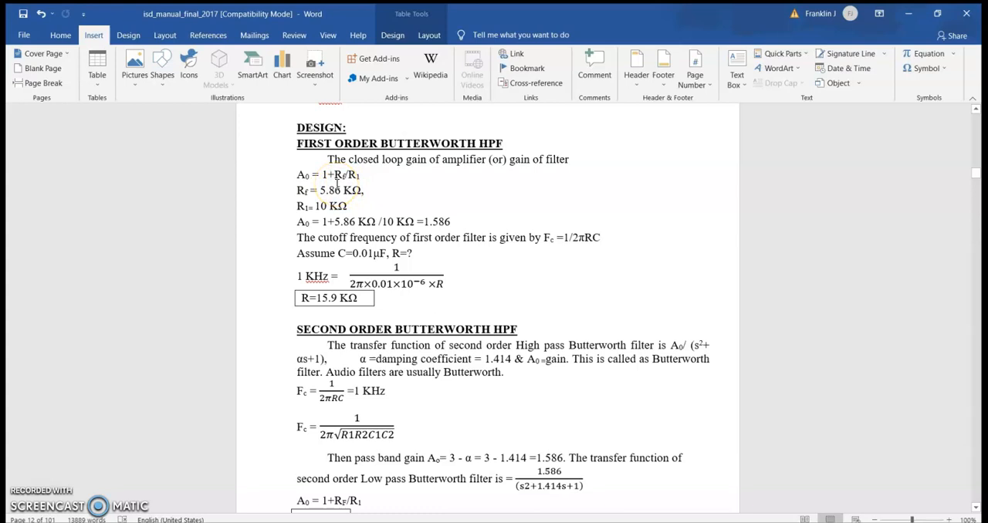
pyautogui.click(539, 522)
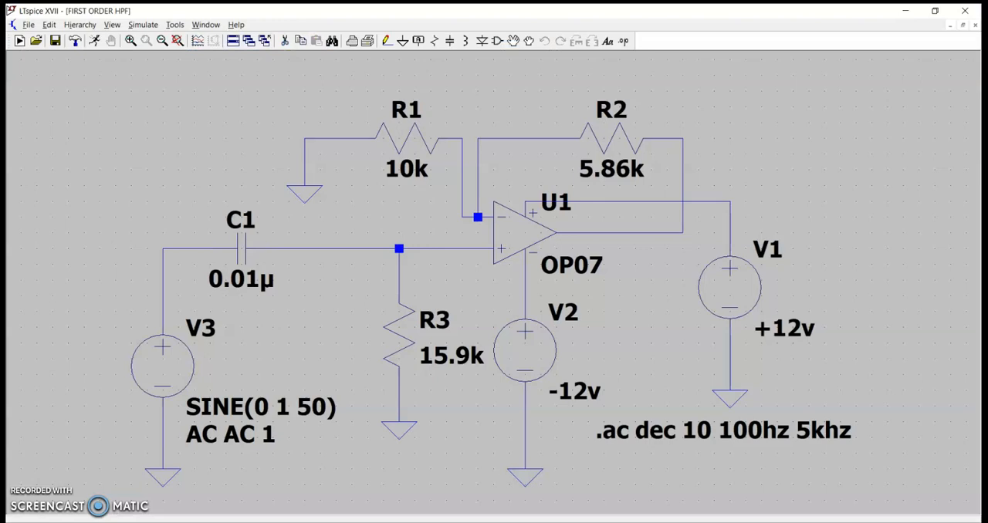
pyautogui.click(534, 522)
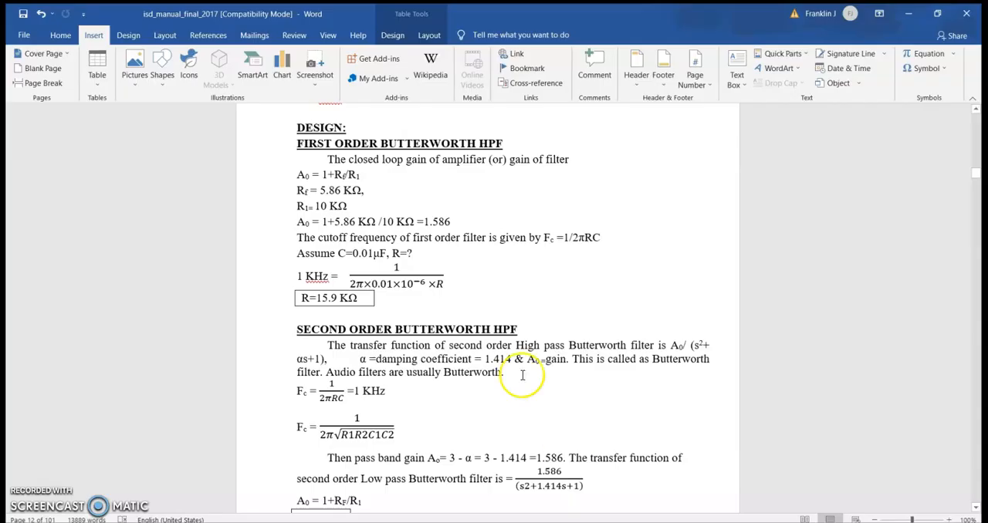
pyautogui.click(538, 522)
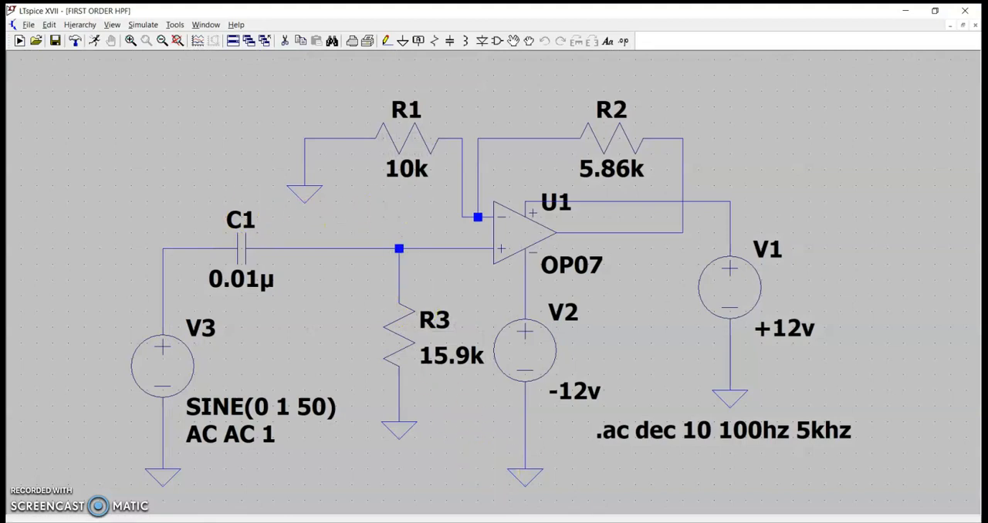
pyautogui.click(534, 522)
pyautogui.click(549, 522)
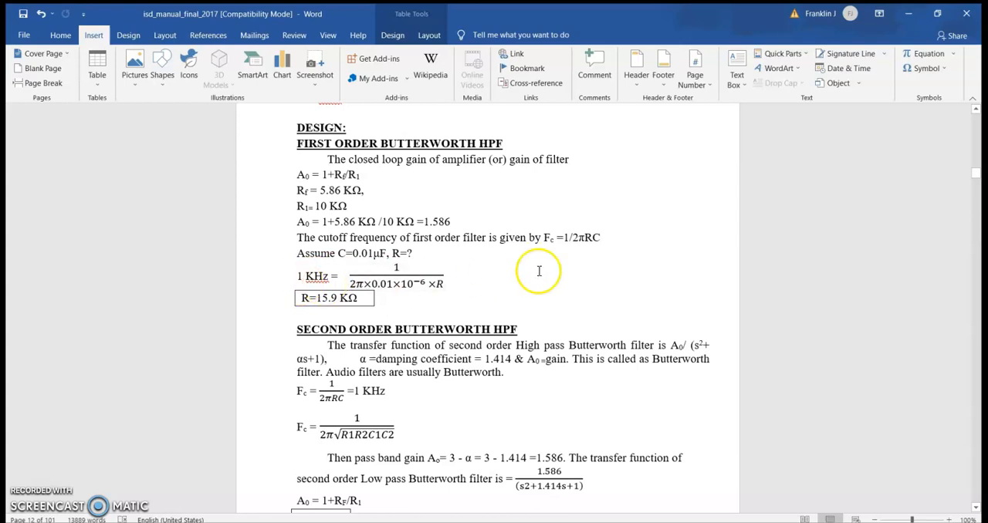
pyautogui.click(504, 281)
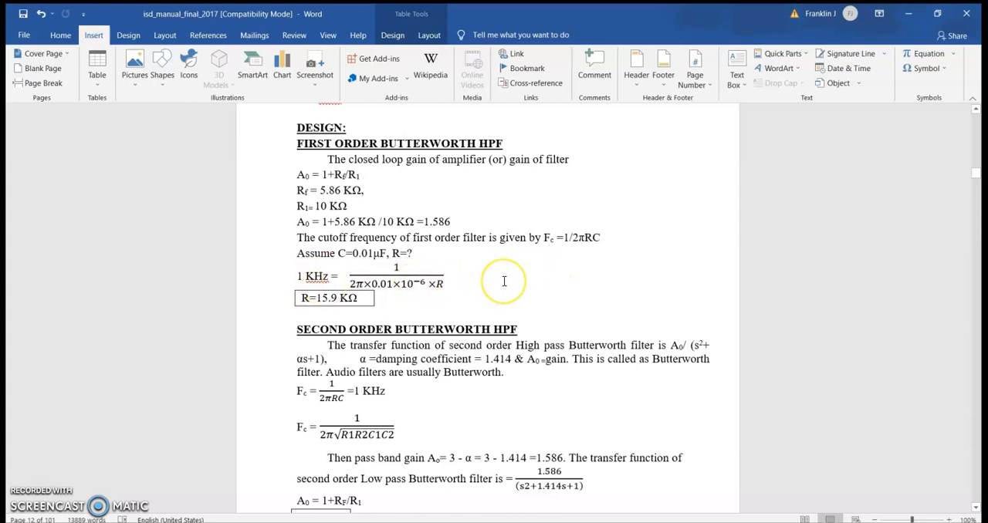
pyautogui.click(299, 290)
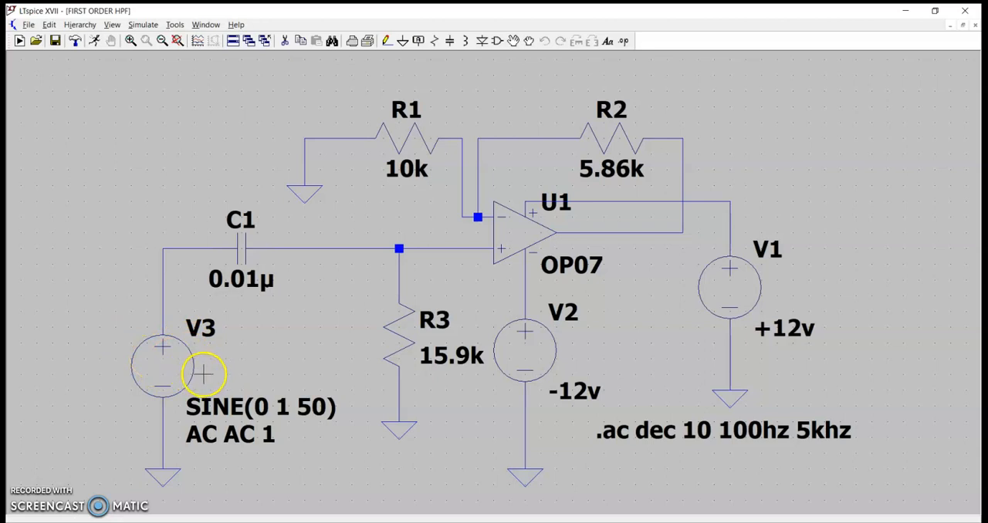
# Apply the SINE function to voltage source V3 with 0 V offset, 1 V amplitude and 50 Hz frequency.
pyautogui.rightClick(165, 361)
pyautogui.click(315, 182)
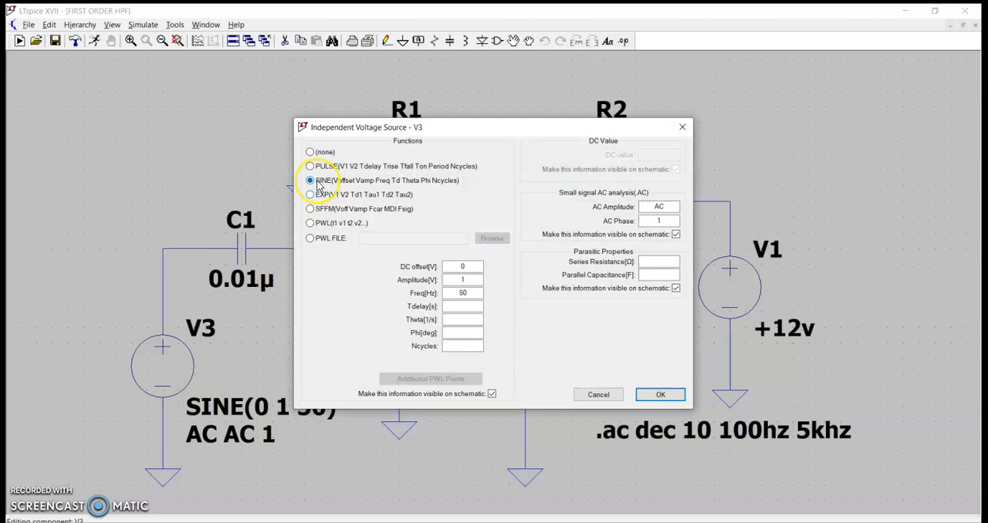
pyautogui.doubleClick(465, 280)
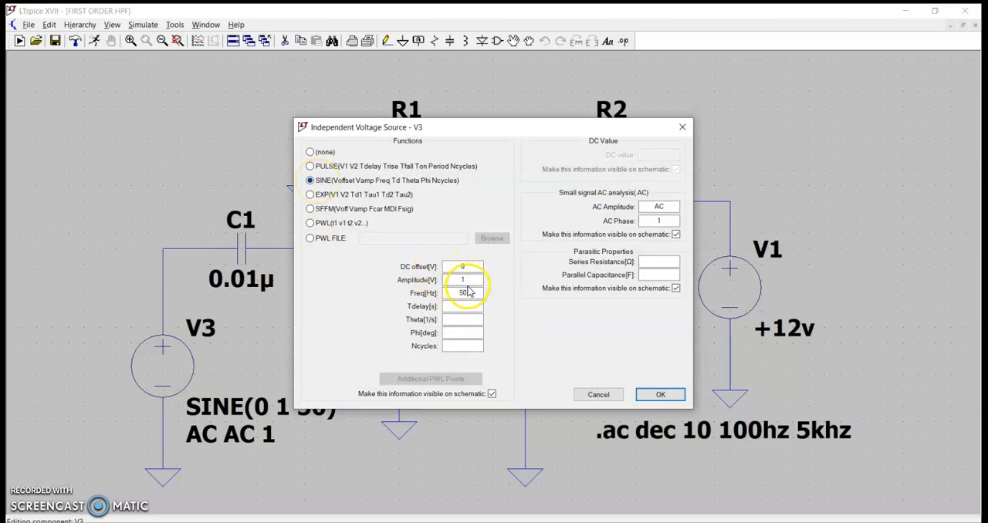
pyautogui.doubleClick(465, 294)
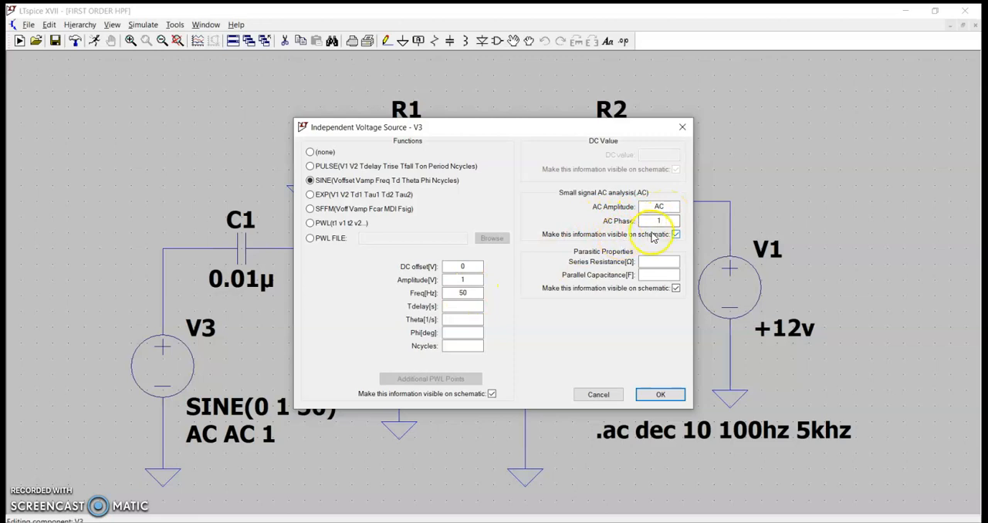
pyautogui.click(665, 394)
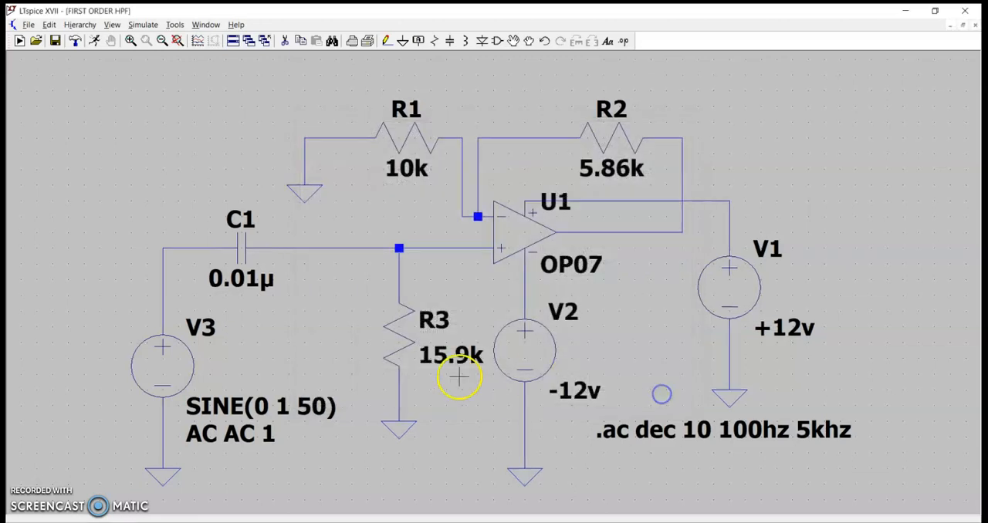
# Apply an AC analysis with a decade sweep, 10 points per decade, from 100hz to 5khz, and save the schematic.
pyautogui.click(143, 25)
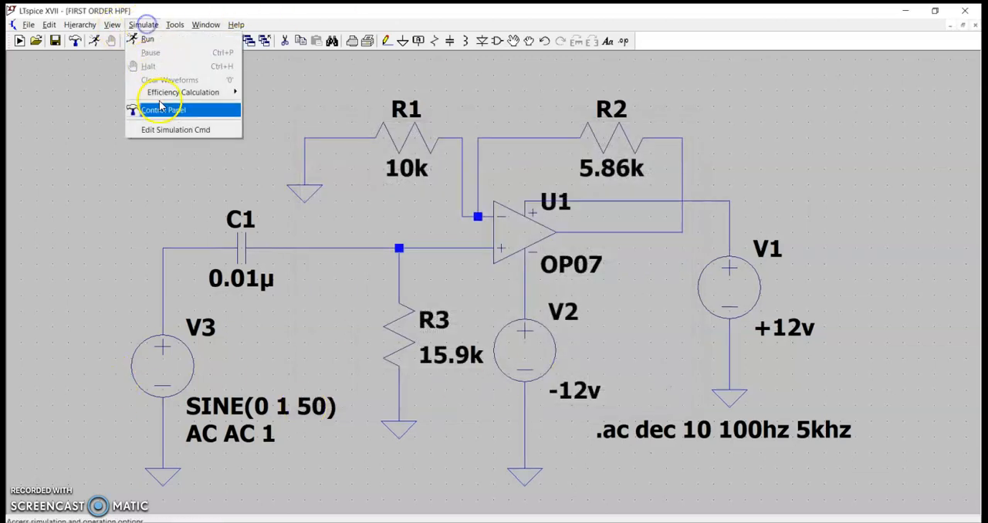
pyautogui.click(187, 132)
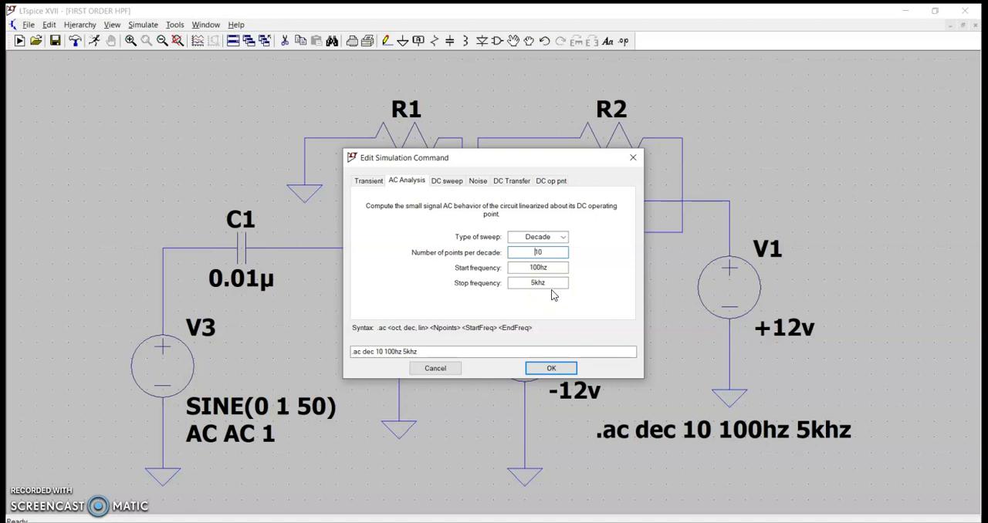
pyautogui.click(545, 371)
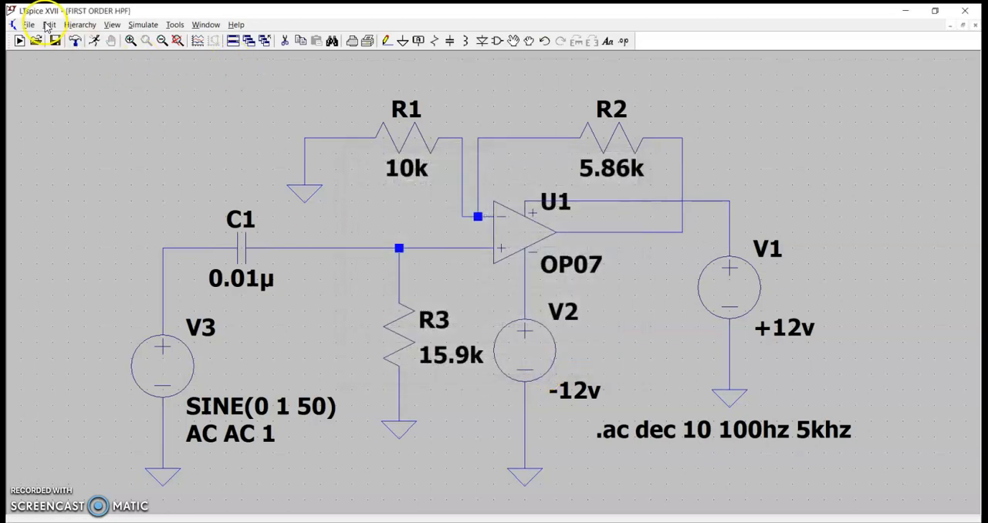
pyautogui.click(29, 27)
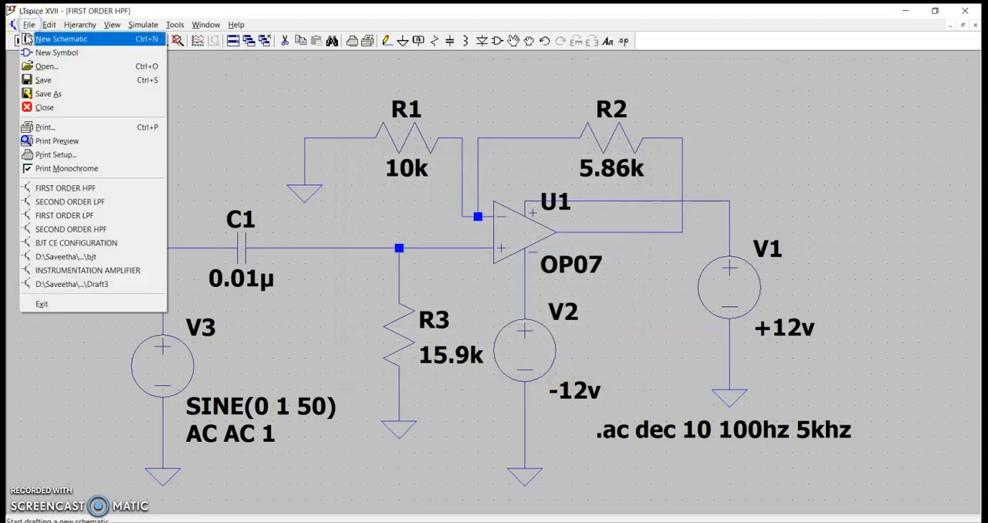
pyautogui.click(43, 80)
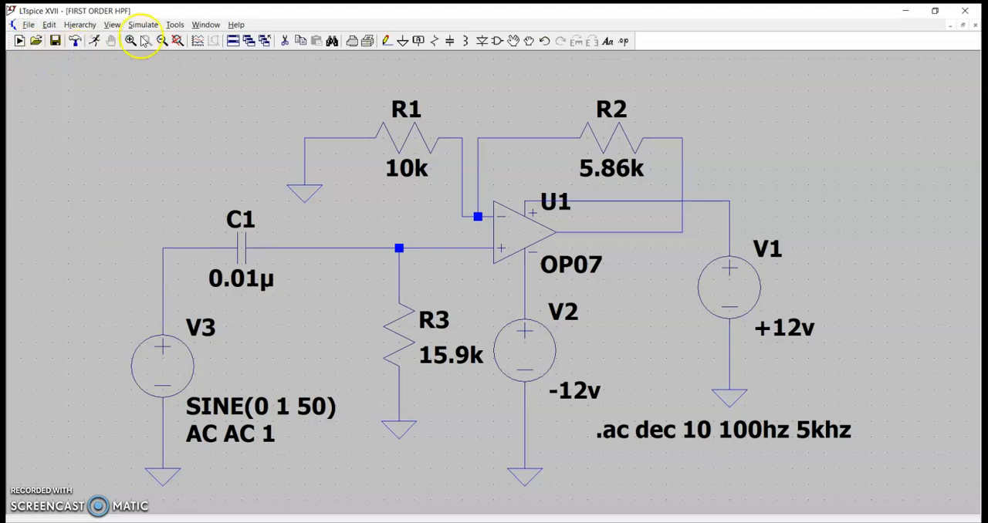
# Run the AC simulation and plot the voltage at the op-amp's output node.
pyautogui.click(94, 41)
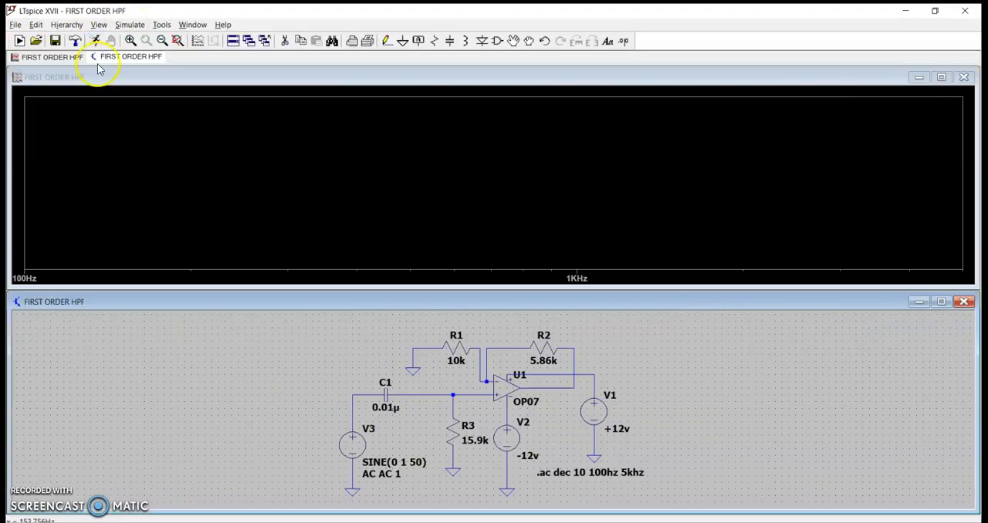
pyautogui.click(542, 384)
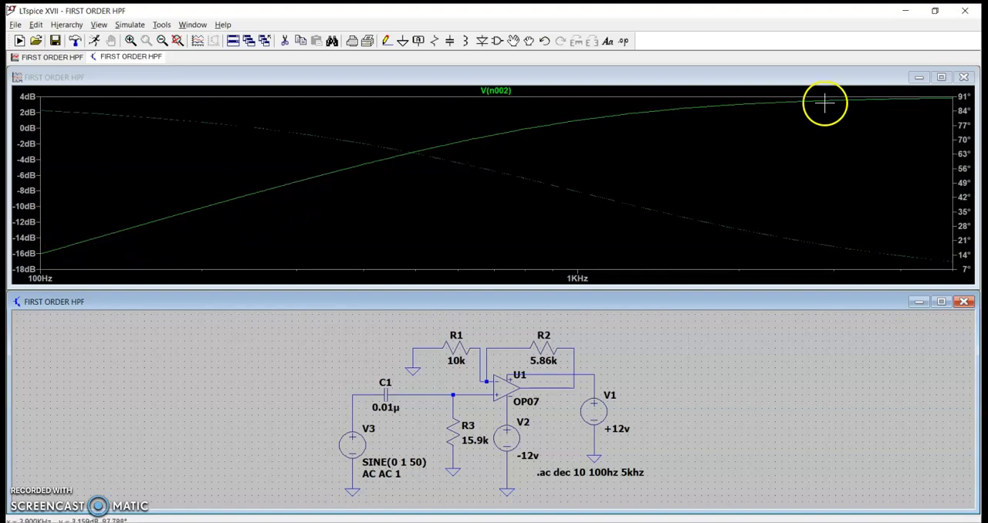
# Attach a cursor to the V(n002) trace and trace the response from the passband down to about 971 Hz.
pyautogui.click(498, 90)
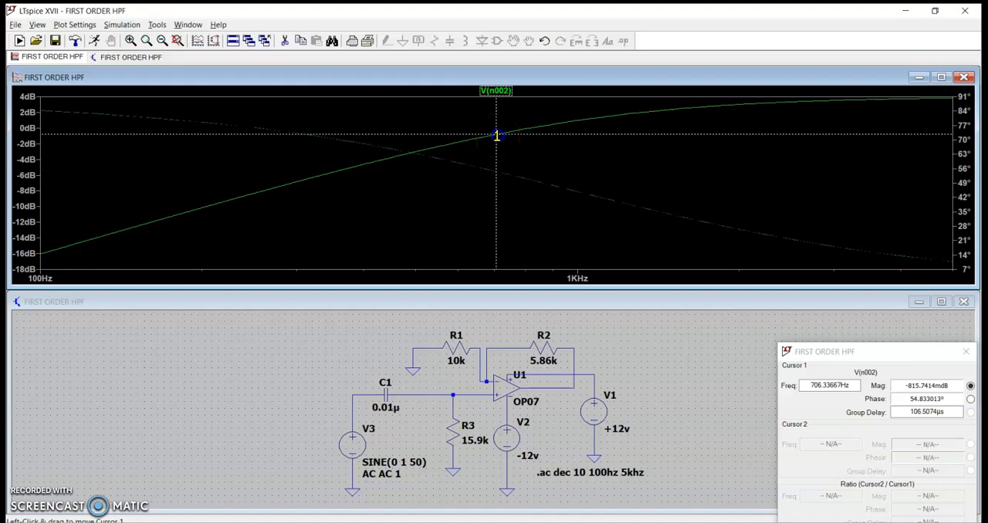
pyautogui.moveTo(497, 136)
pyautogui.mouseDown()
pyautogui.moveTo(932, 137)
pyautogui.moveTo(949, 138)
pyautogui.moveTo(922, 139)
pyautogui.moveTo(956, 147)
pyautogui.moveTo(812, 148)
pyautogui.moveTo(933, 145)
pyautogui.mouseUp()
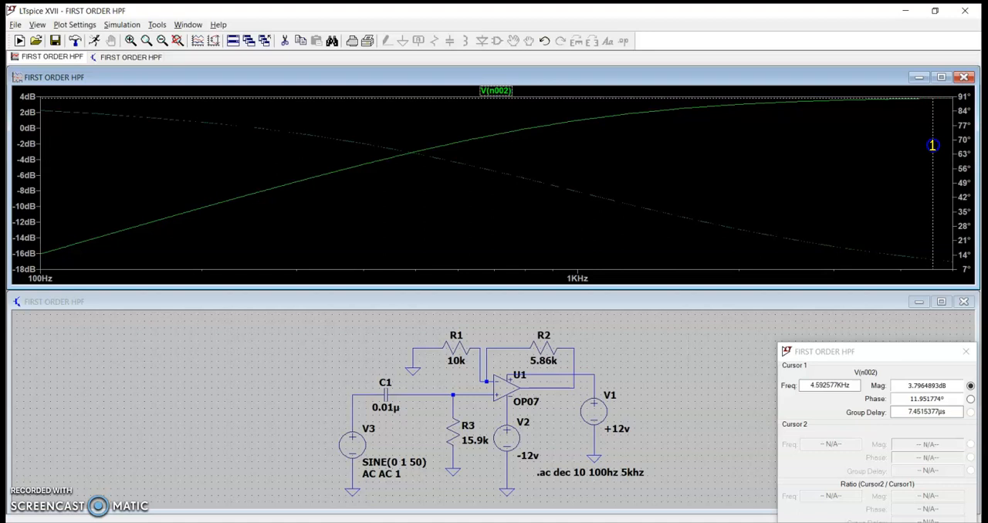
pyautogui.moveTo(933, 145)
pyautogui.mouseDown()
pyautogui.moveTo(845, 168)
pyautogui.moveTo(836, 173)
pyautogui.moveTo(938, 152)
pyautogui.moveTo(780, 202)
pyautogui.mouseUp()
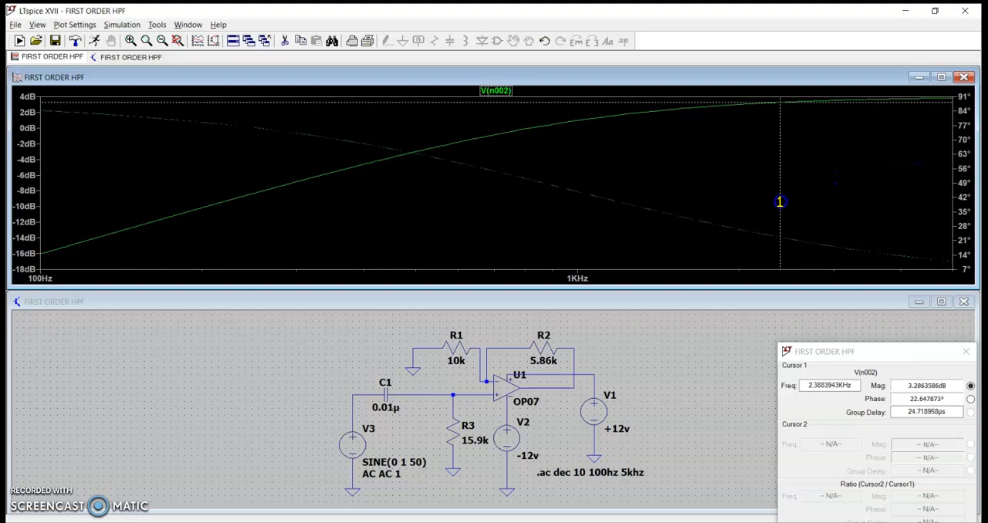
pyautogui.moveTo(780, 202)
pyautogui.mouseDown()
pyautogui.moveTo(726, 214)
pyautogui.moveTo(699, 245)
pyautogui.moveTo(630, 257)
pyautogui.moveTo(602, 275)
pyautogui.mouseUp()
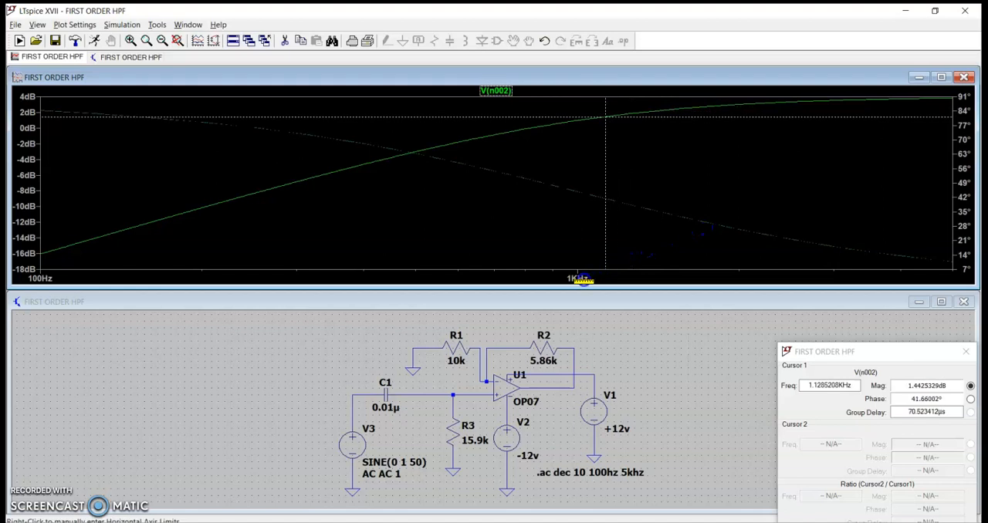
pyautogui.moveTo(604, 232)
pyautogui.mouseDown()
pyautogui.moveTo(582, 218)
pyautogui.moveTo(560, 275)
pyautogui.moveTo(549, 276)
pyautogui.moveTo(533, 222)
pyautogui.moveTo(570, 225)
pyautogui.mouseUp()
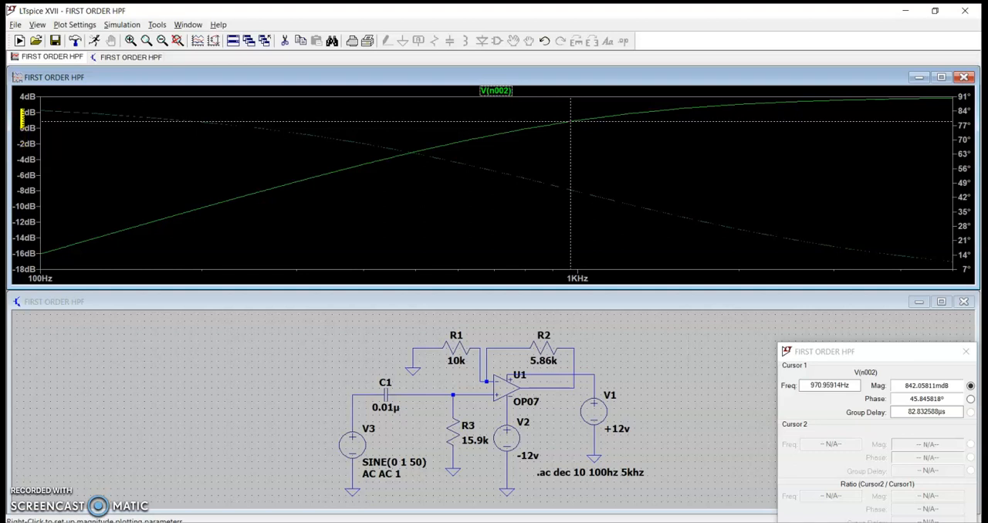
# Set the magnitude axis of the frequency response plot to a linear scale.
pyautogui.click(25, 142)
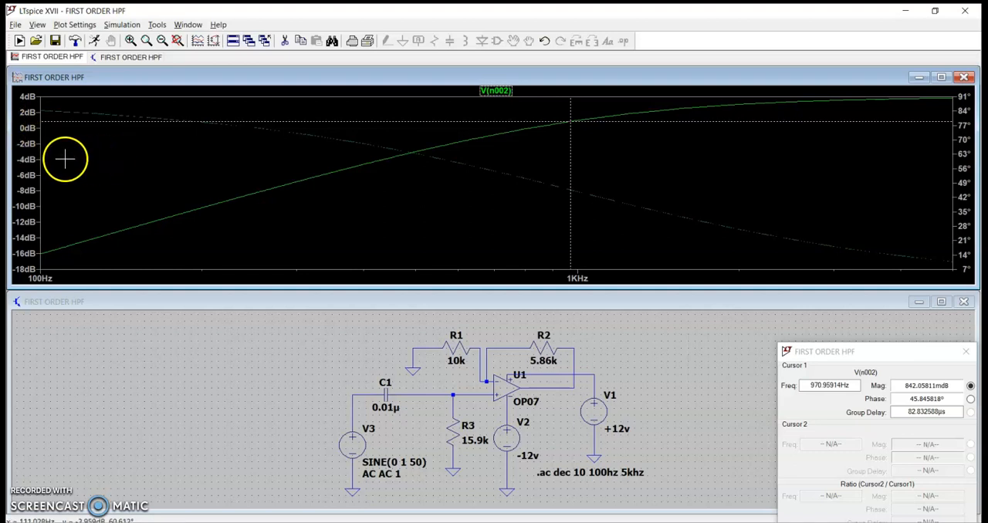
pyautogui.rightClick(22, 145)
pyautogui.click(509, 266)
pyautogui.click(599, 245)
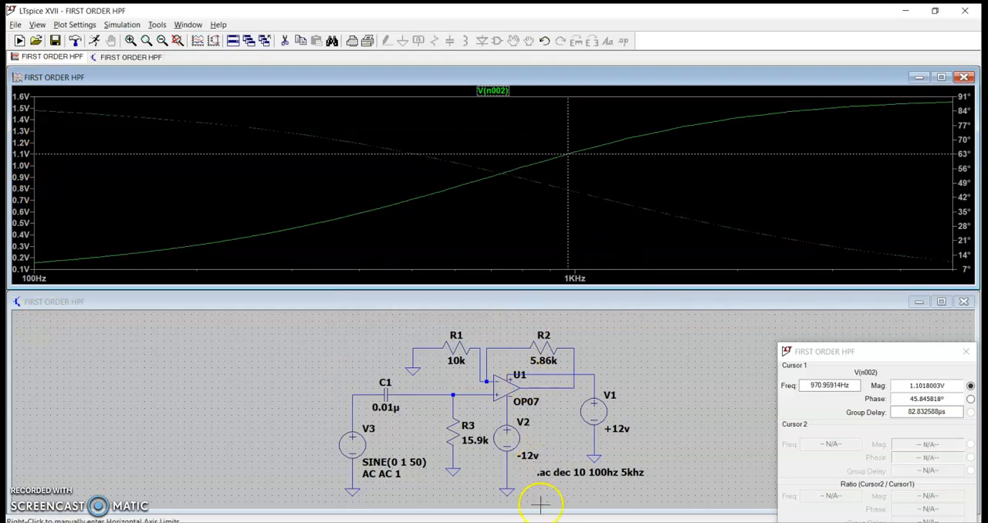
# Review the high pass filter's aim and design section in the Word document isd_manual_final_2017.
pyautogui.moveTo(545, 520)
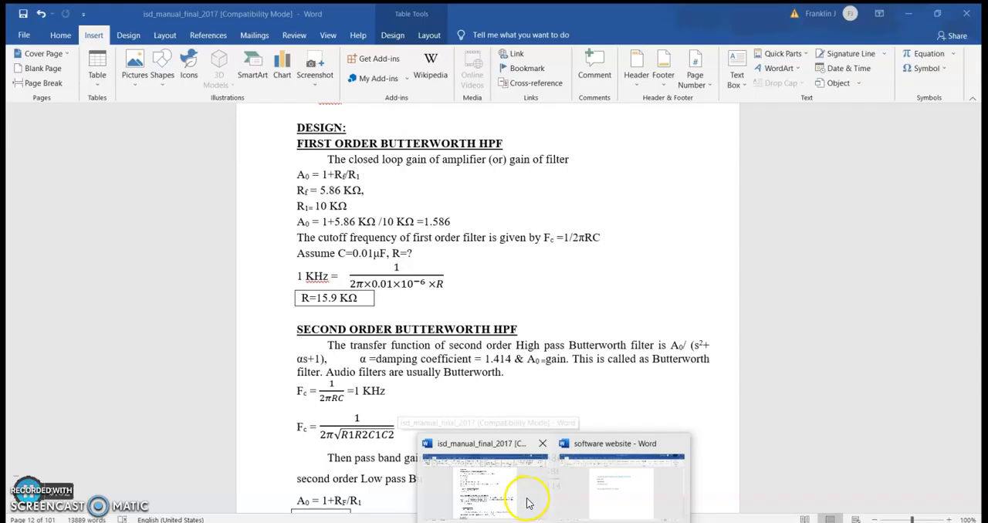
pyautogui.click(523, 504)
pyautogui.scroll(5, 509, 445)
pyautogui.scroll(-20, 509, 445)
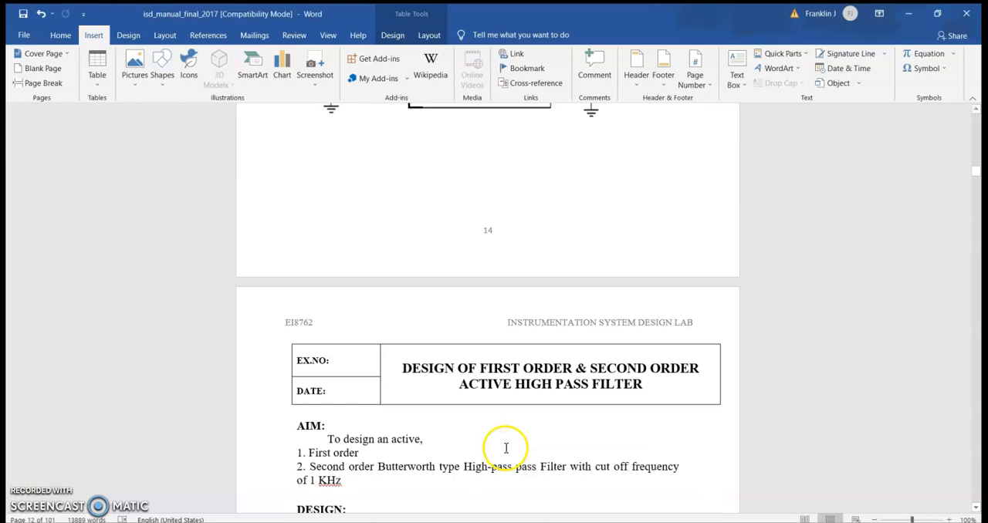
pyautogui.scroll(-10, 507, 444)
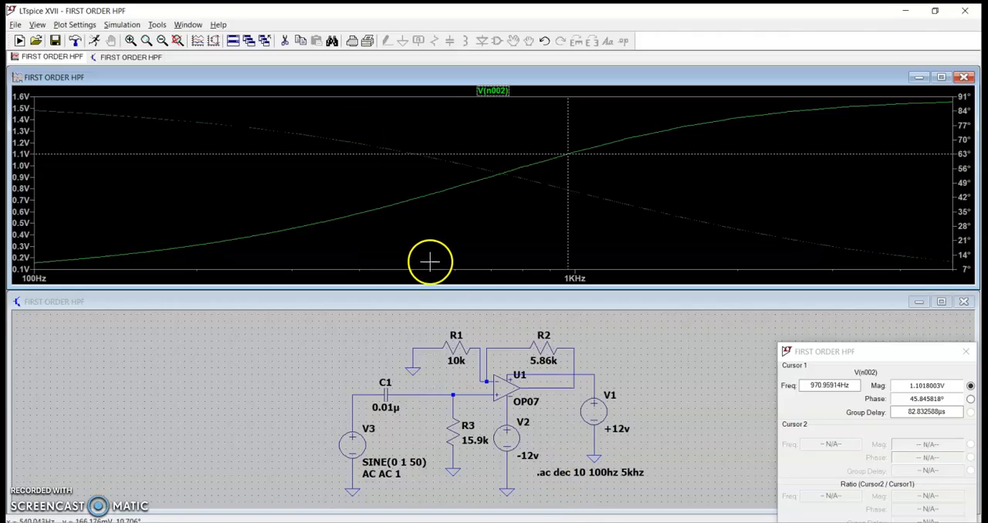
# Open the SECOND ORDER HPF schematic from the ISD LTspice SIMULATION folder and dismiss the first-order filter's cursor readout.
pyautogui.doubleClick(446, 304)
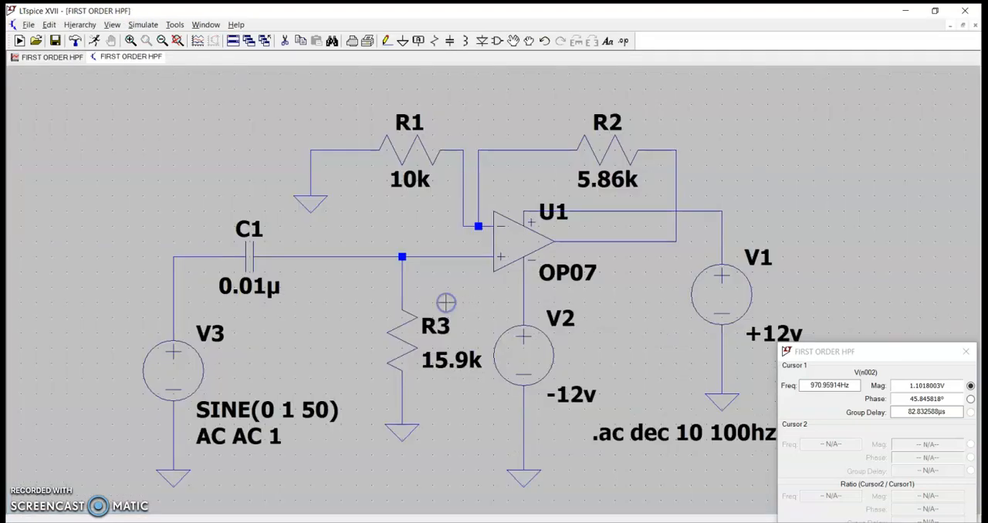
pyautogui.click(24, 26)
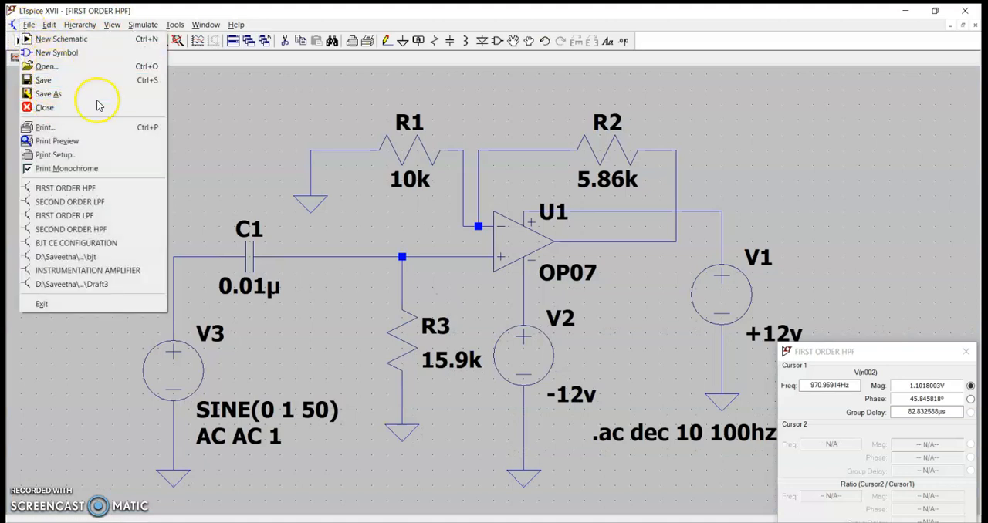
pyautogui.click(48, 66)
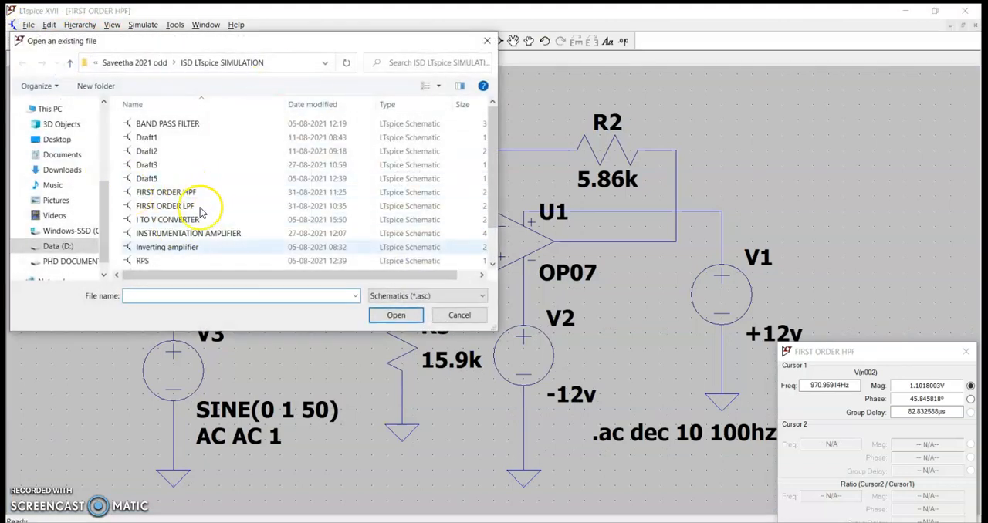
pyautogui.moveTo(491, 187); pyautogui.dragTo(471, 267)
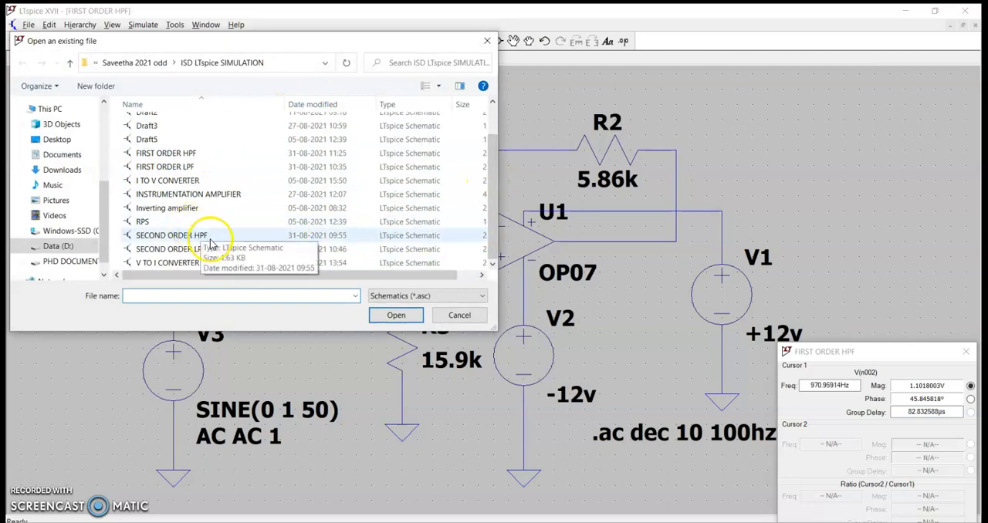
pyautogui.click(208, 236)
pyautogui.click(396, 317)
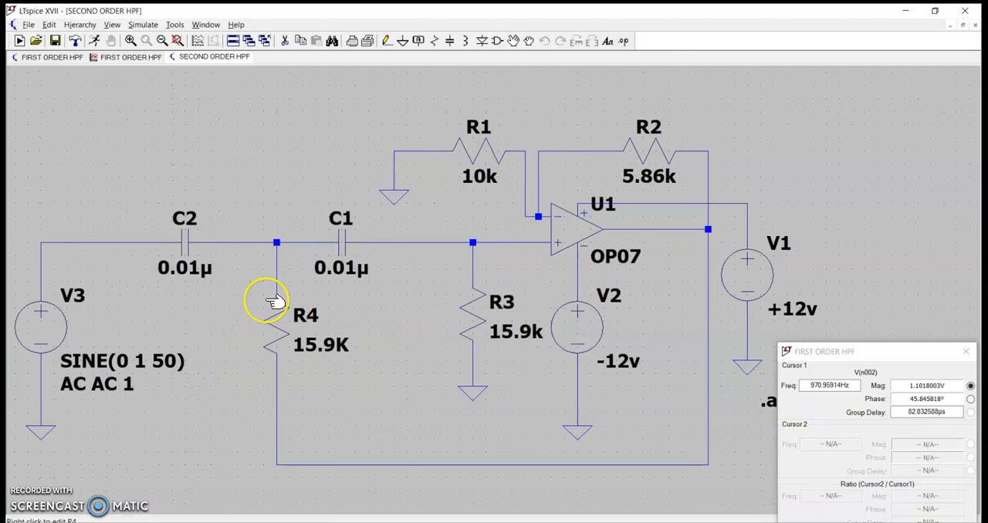
pyautogui.click(965, 352)
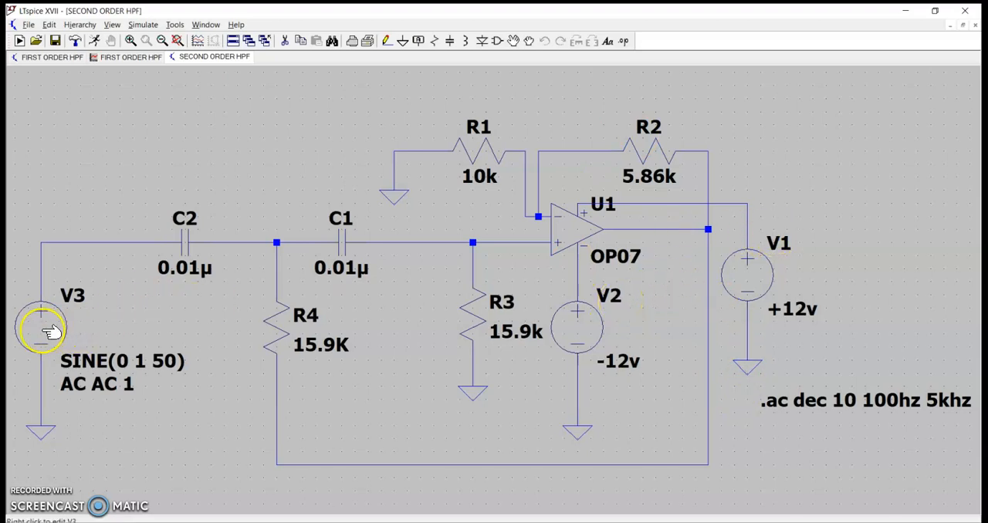
# Run the second-order filter's AC analysis as a decade sweep with 10 points per decade from 100hz to 5khz, saving the schematic first.
pyautogui.click(146, 27)
pyautogui.click(194, 130)
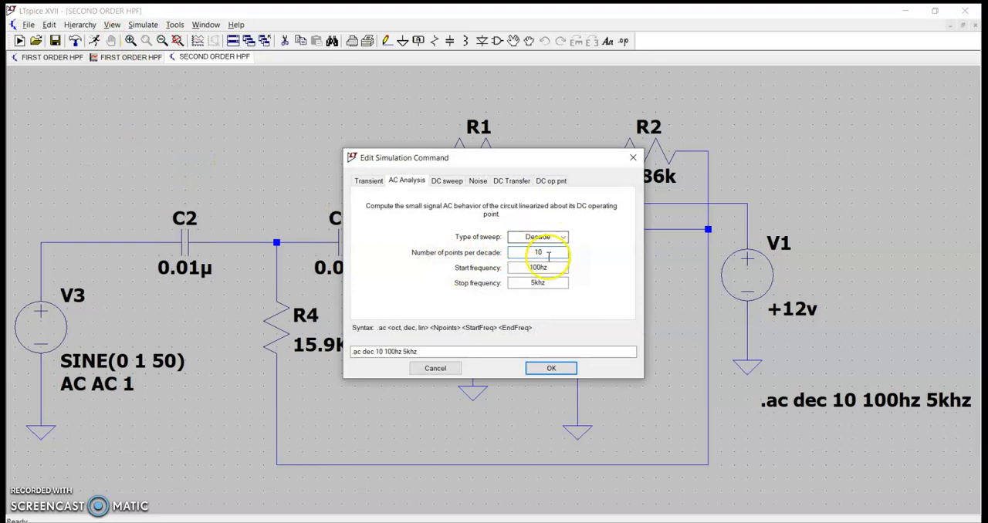
pyautogui.click(552, 369)
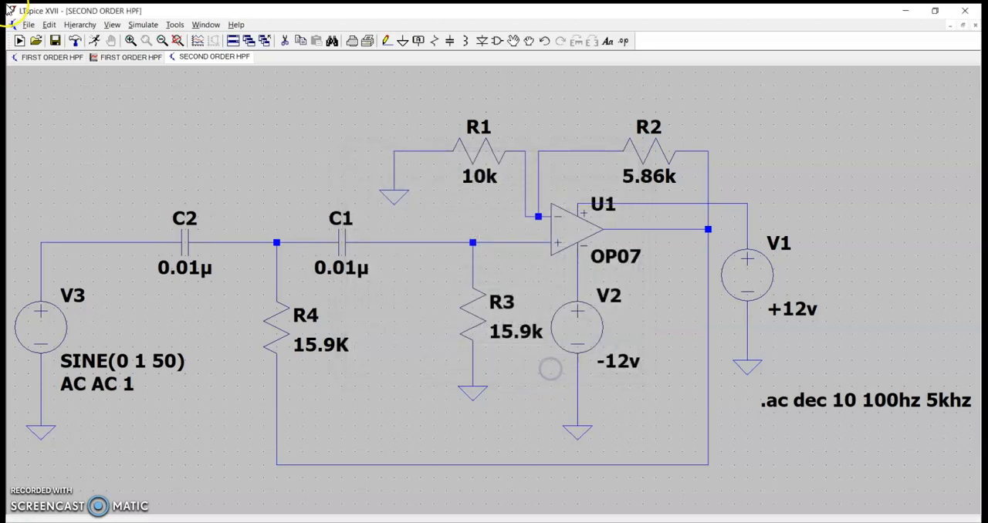
pyautogui.click(28, 24)
pyautogui.click(53, 77)
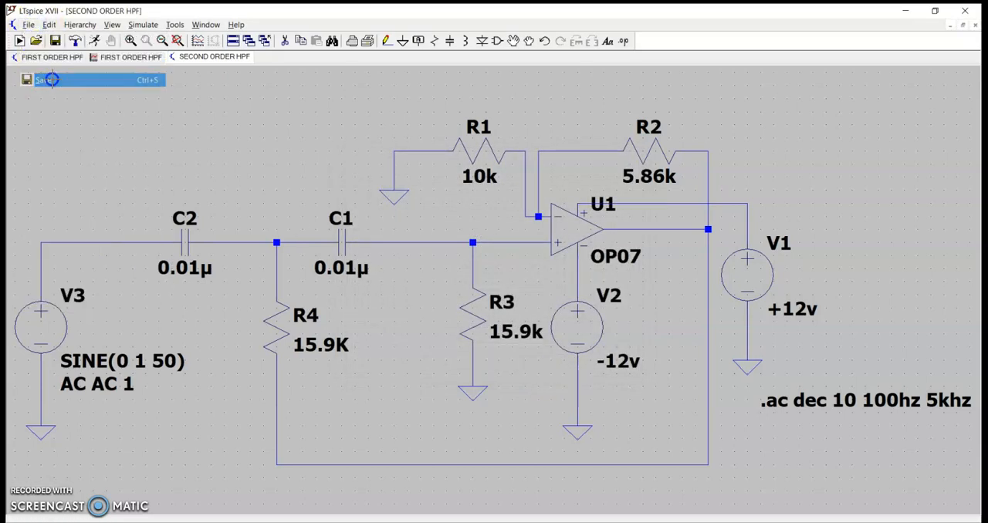
pyautogui.click(143, 25)
pyautogui.click(148, 35)
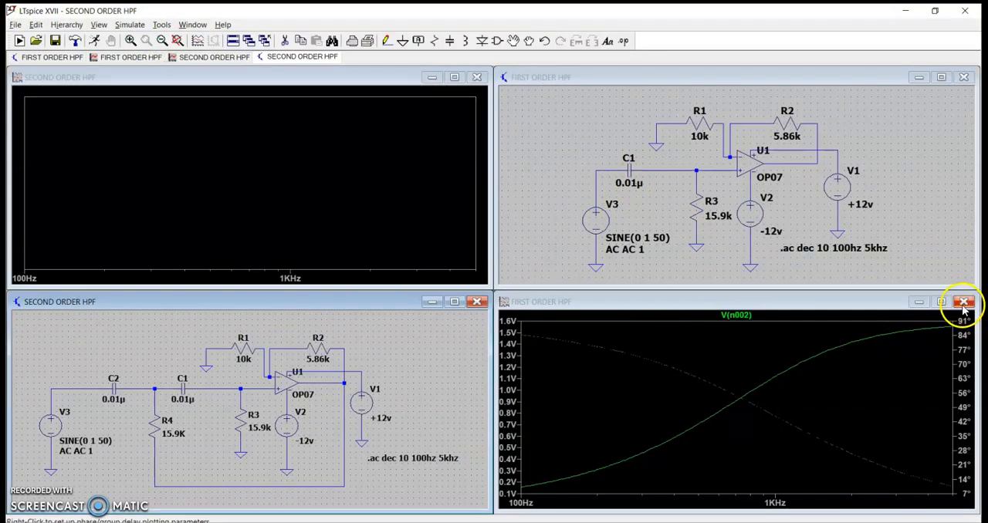
# Close the first-order filter's plot and schematic, and widen the second-order plot and schematic windows to the full workspace width.
pyautogui.click(963, 302)
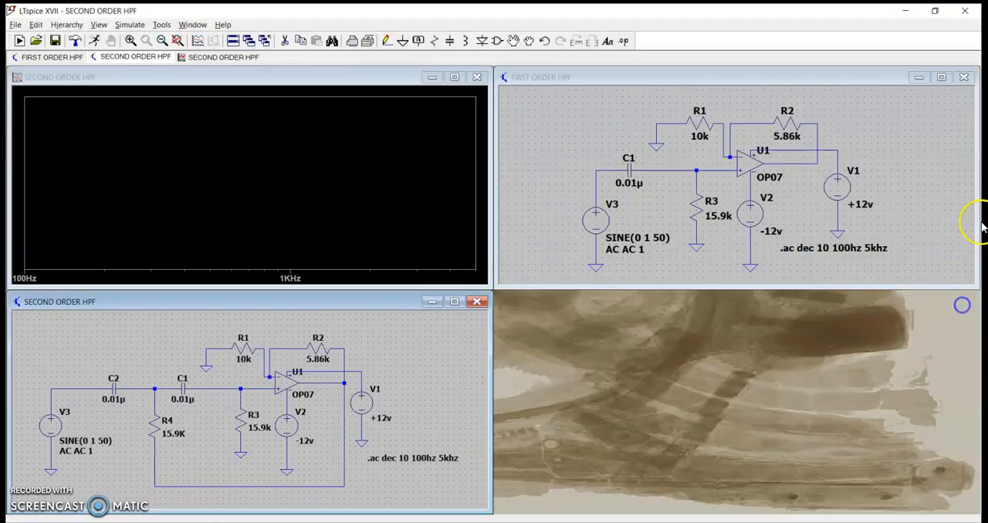
pyautogui.click(964, 77)
pyautogui.moveTo(483, 182); pyautogui.dragTo(979, 199)
pyautogui.moveTo(492, 386); pyautogui.dragTo(977, 460)
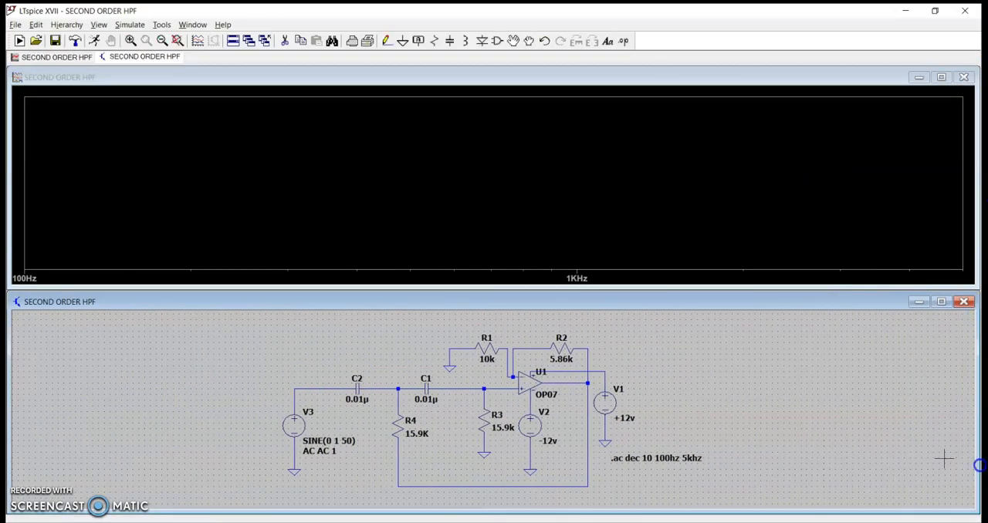
# Plot the voltage at the second-order filter's op-amp output and read its response at about 1 kHz with a trace cursor.
pyautogui.click(566, 380)
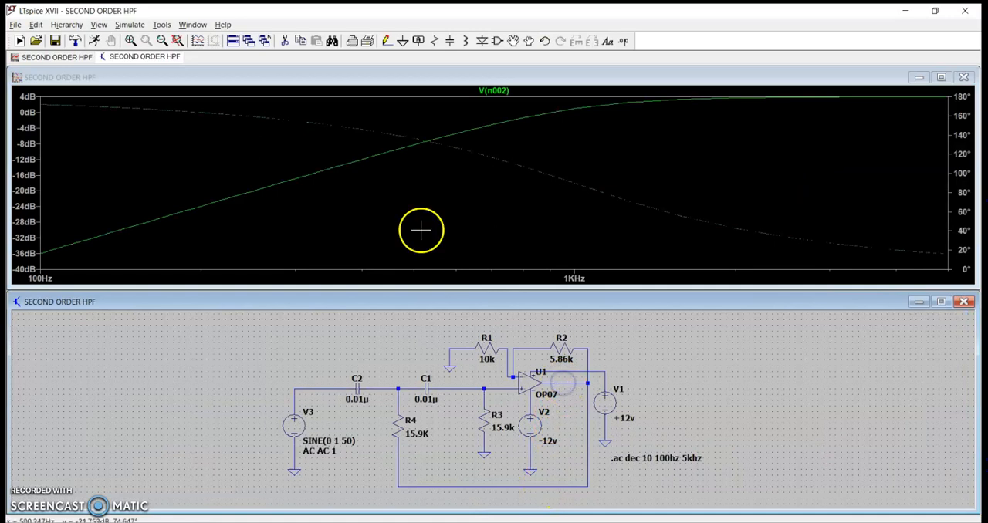
pyautogui.click(495, 90)
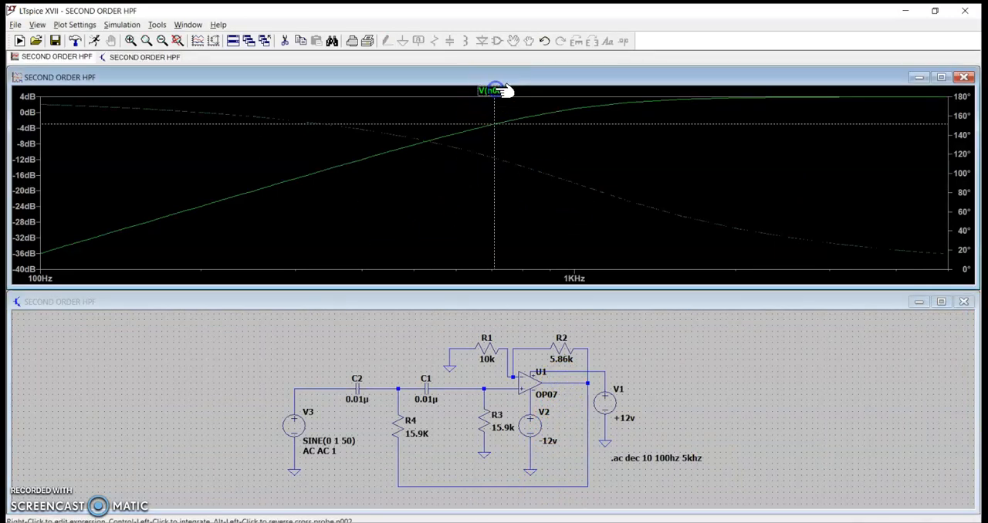
pyautogui.moveTo(494, 122)
pyautogui.mouseDown()
pyautogui.moveTo(545, 111)
pyautogui.moveTo(841, 118)
pyautogui.moveTo(550, 153)
pyautogui.moveTo(574, 154)
pyautogui.mouseUp()
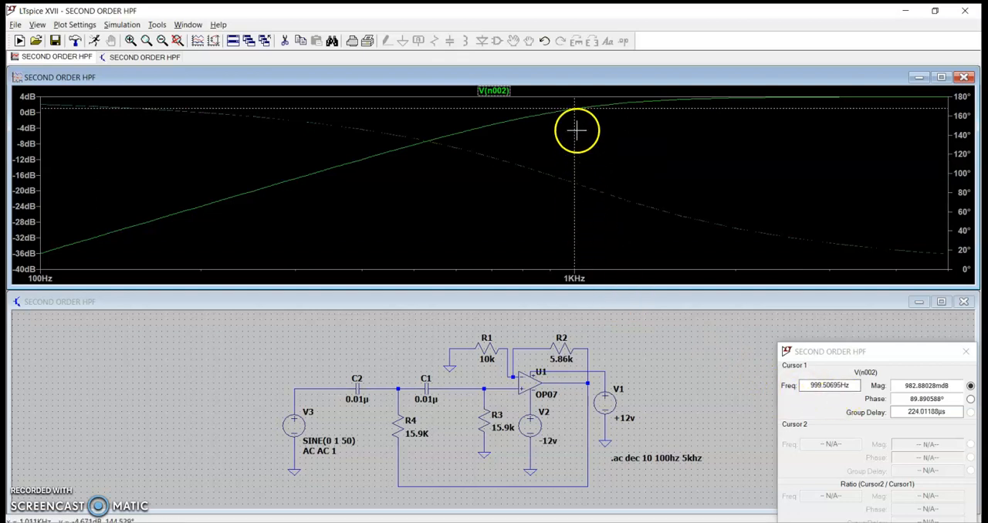
pyautogui.moveTo(574, 130); pyautogui.dragTo(575, 128)
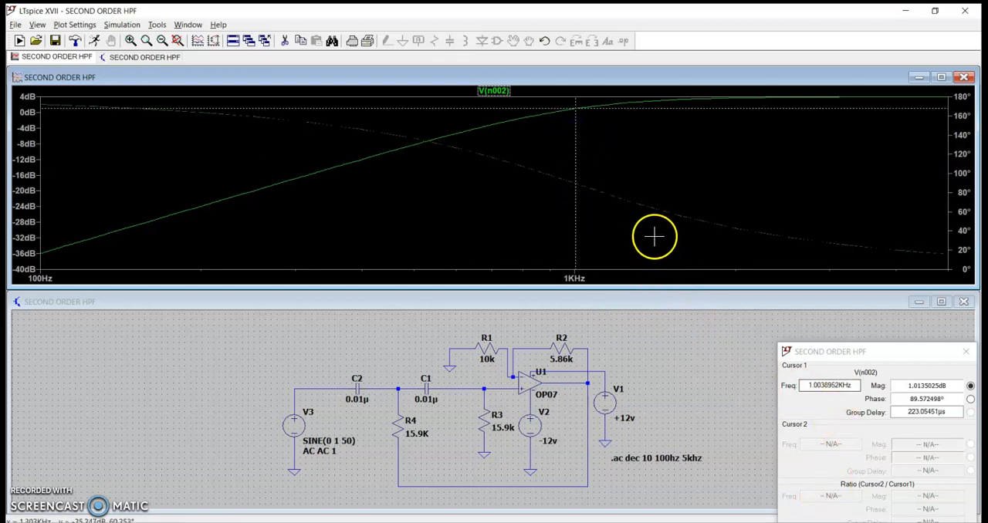
pyautogui.moveTo(576, 176)
pyautogui.mouseDown()
pyautogui.moveTo(567, 176)
pyautogui.moveTo(576, 172)
pyautogui.mouseUp()
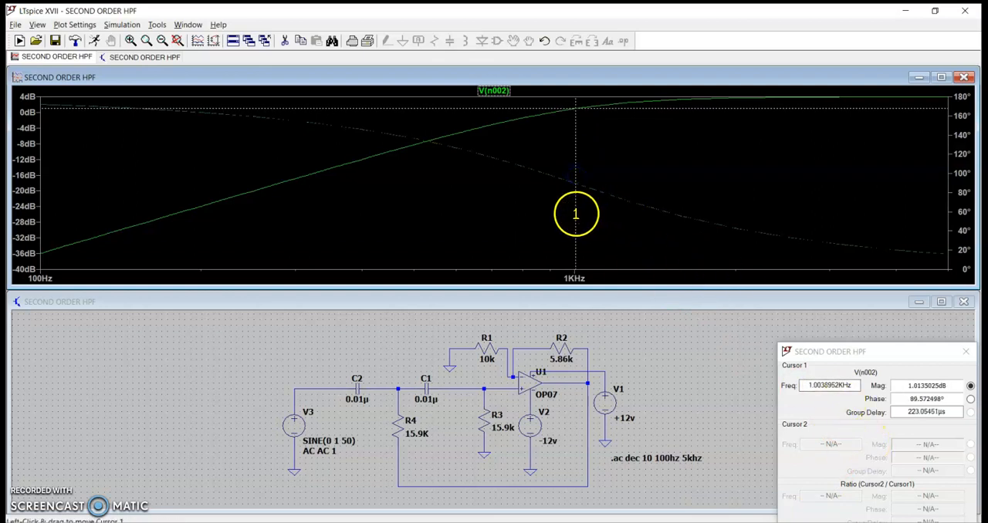
pyautogui.moveTo(575, 214); pyautogui.dragTo(574, 212)
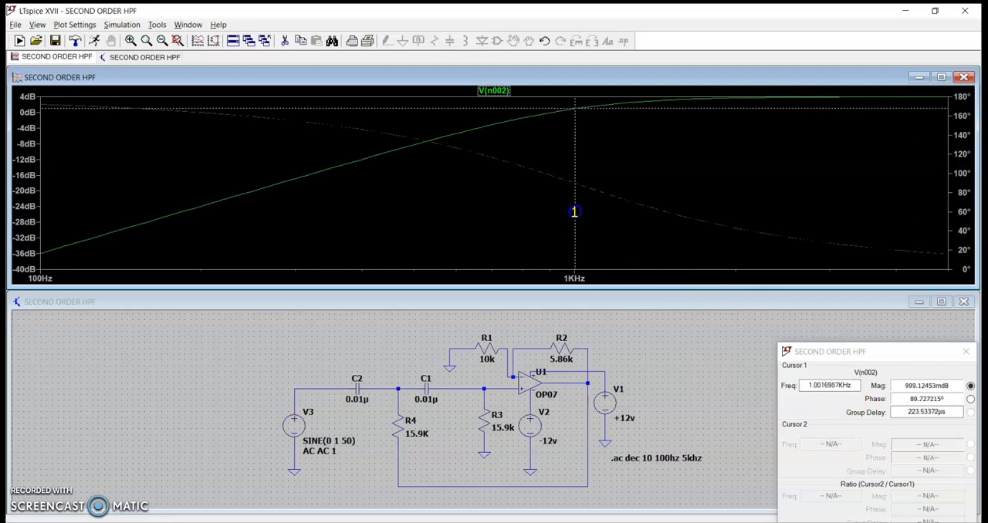
pyautogui.click(813, 386)
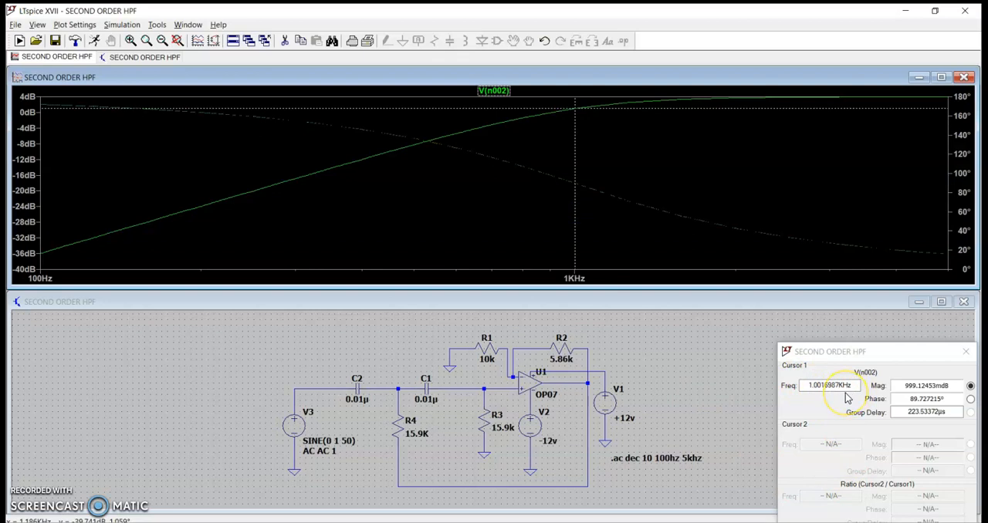
pyautogui.click(967, 355)
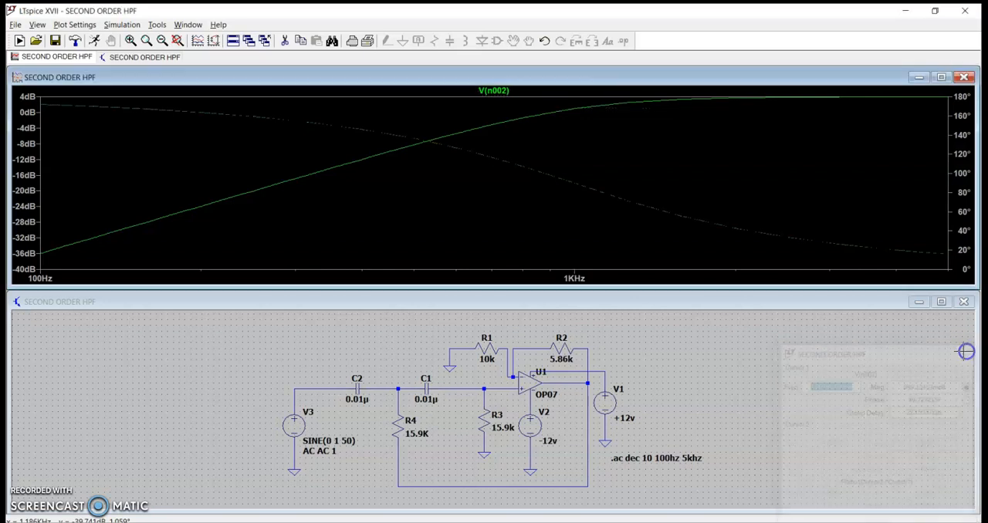